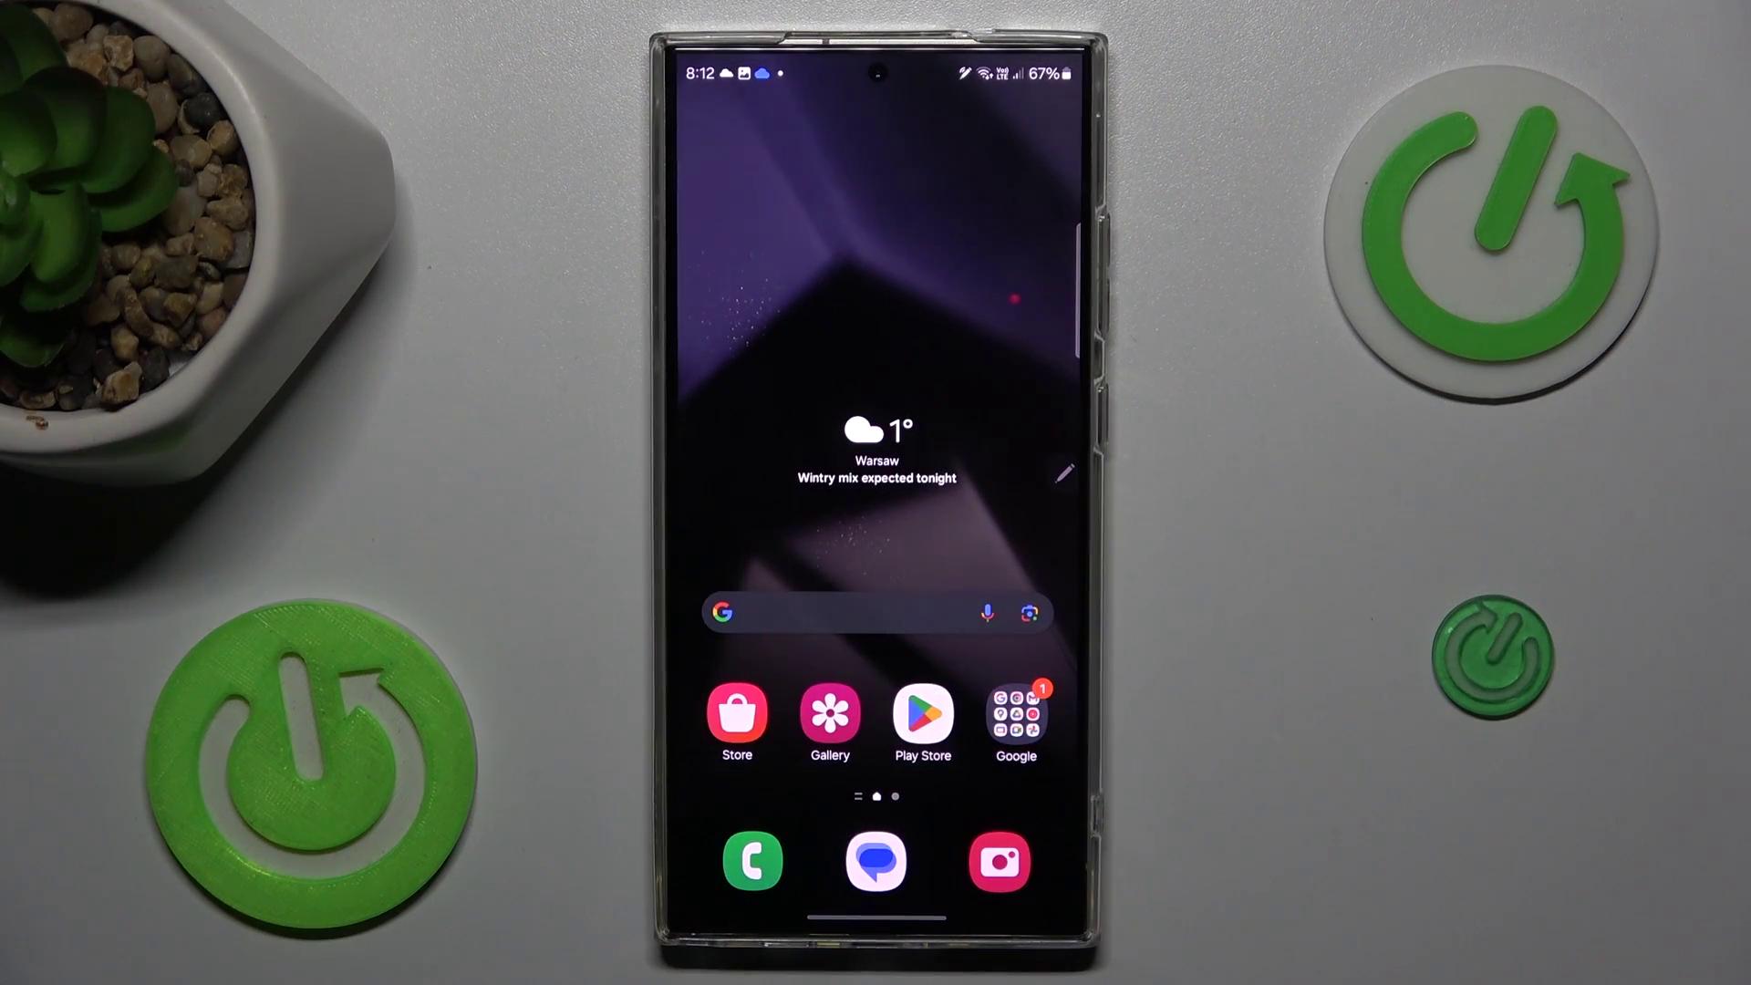
Launch Chrome from the home screen's Google folder and open its browser menu
click(1015, 711)
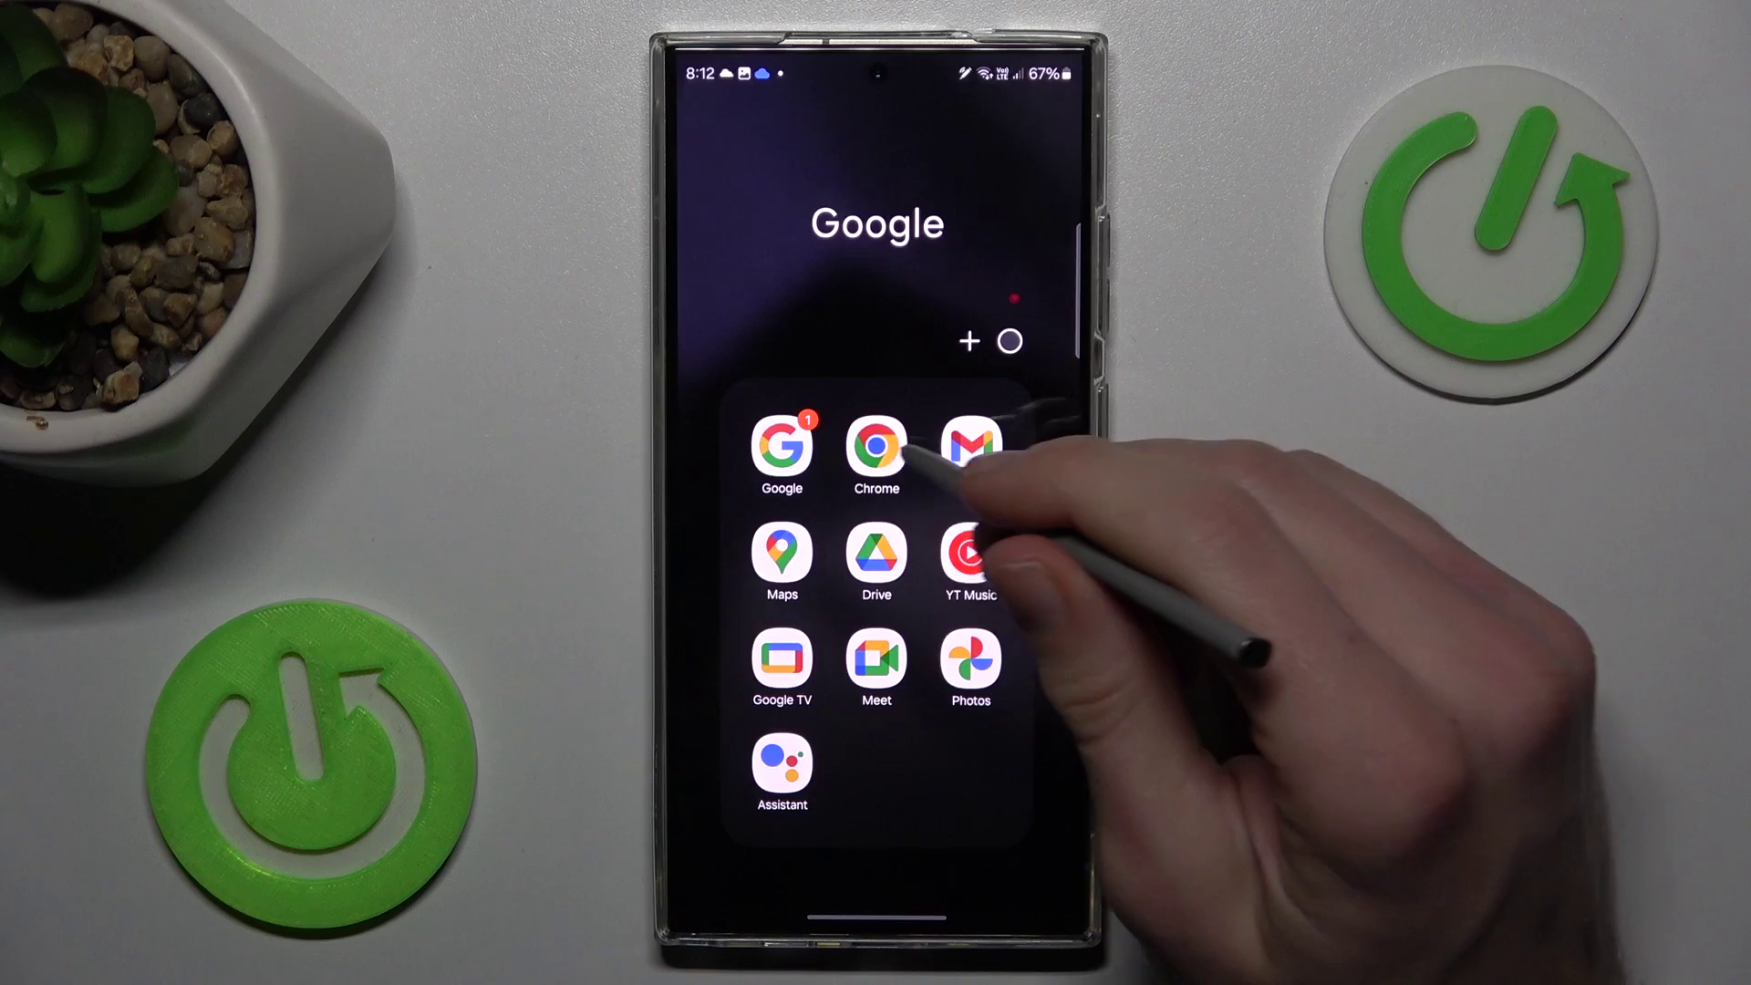
click(880, 452)
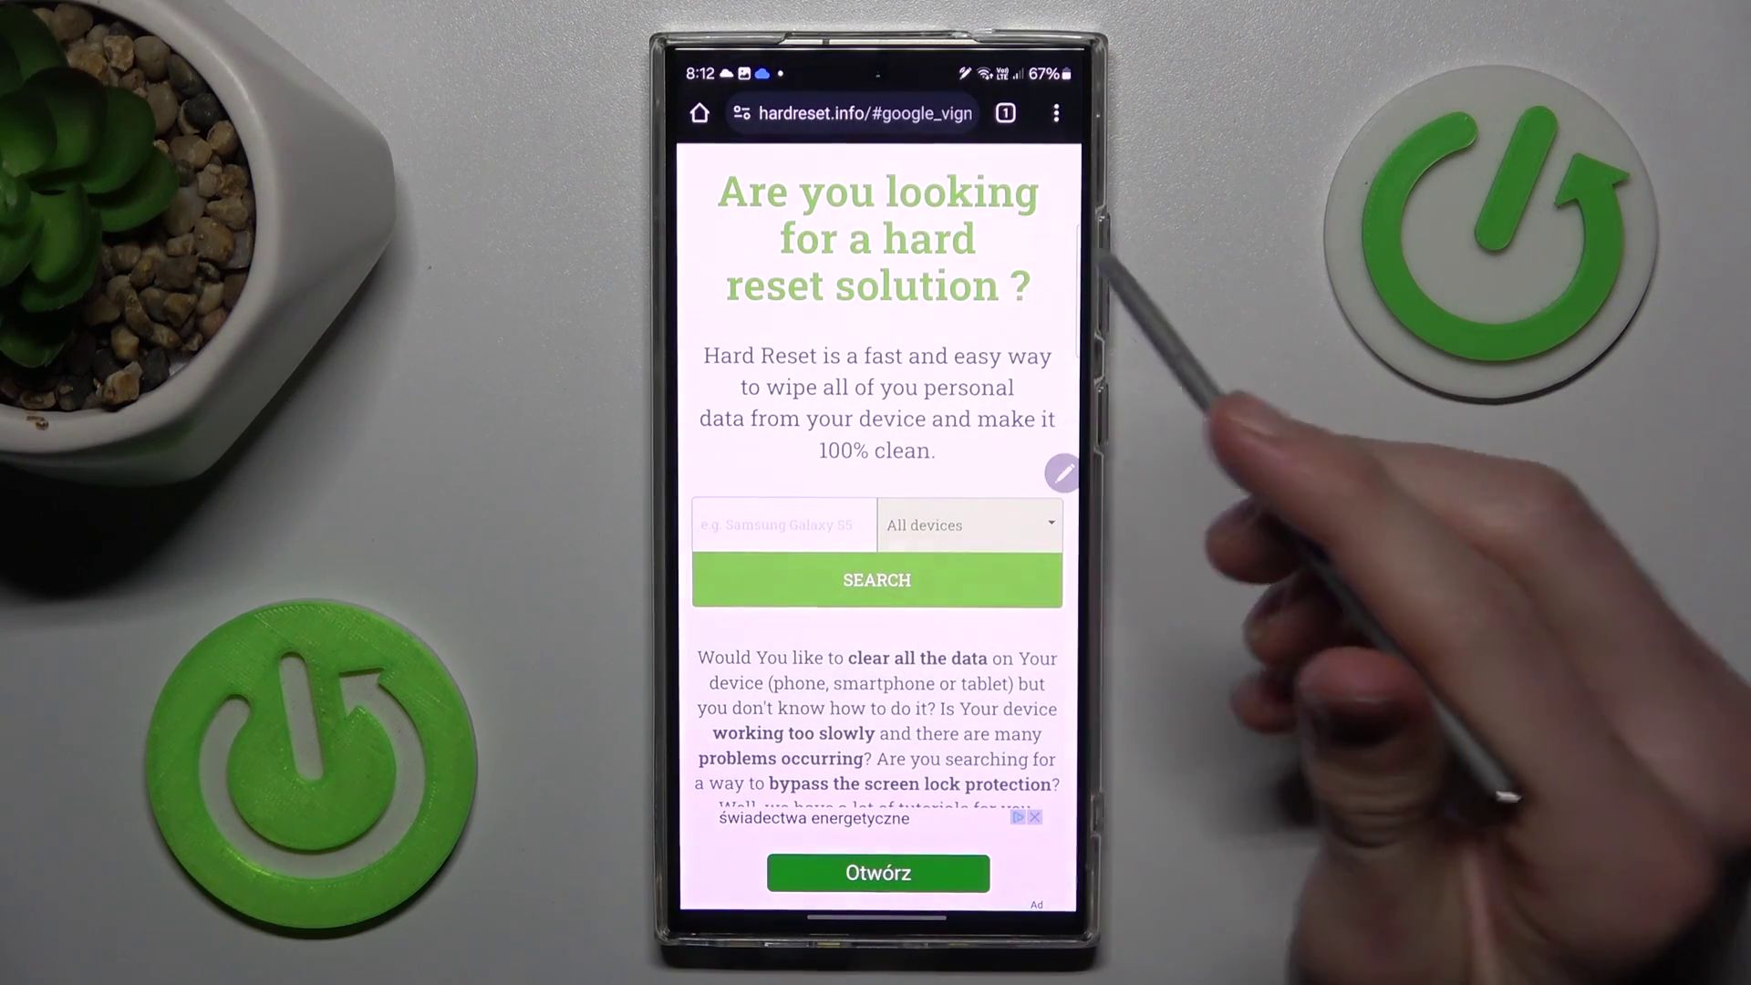
click(1055, 113)
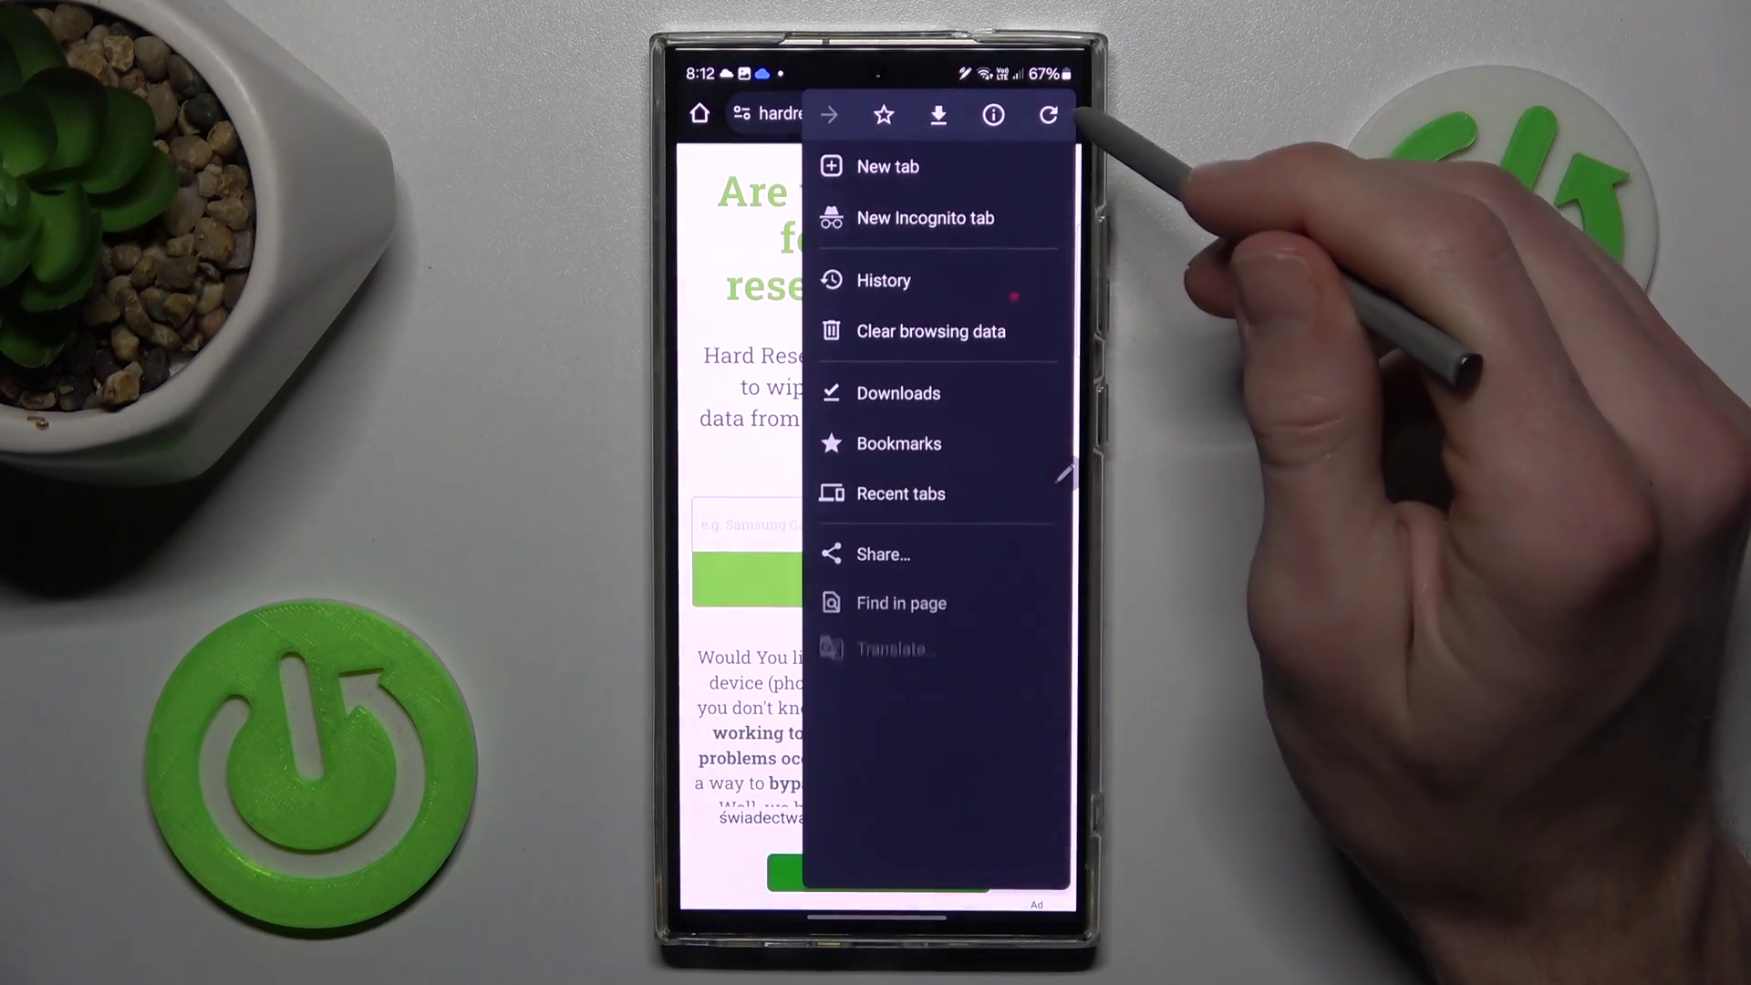
Reach Password Manager from Chrome settings and switch Auto Sign-in off, then back on
click(958, 810)
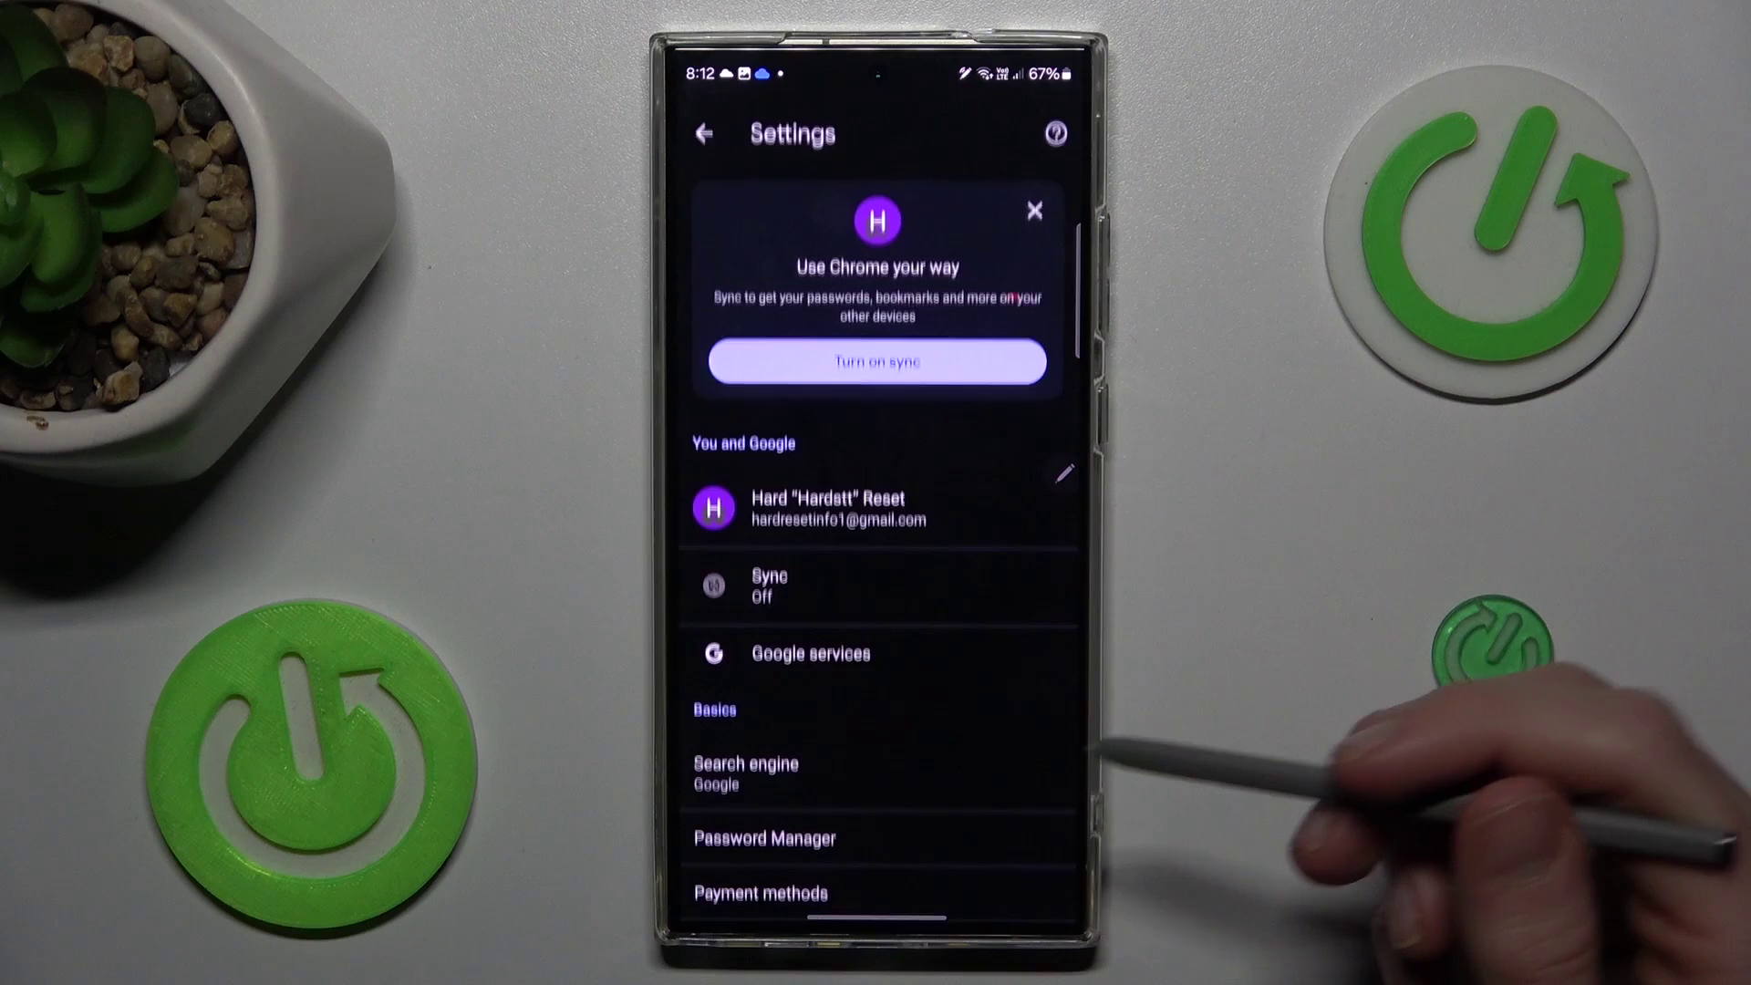
scroll(877, 616, down, 2)
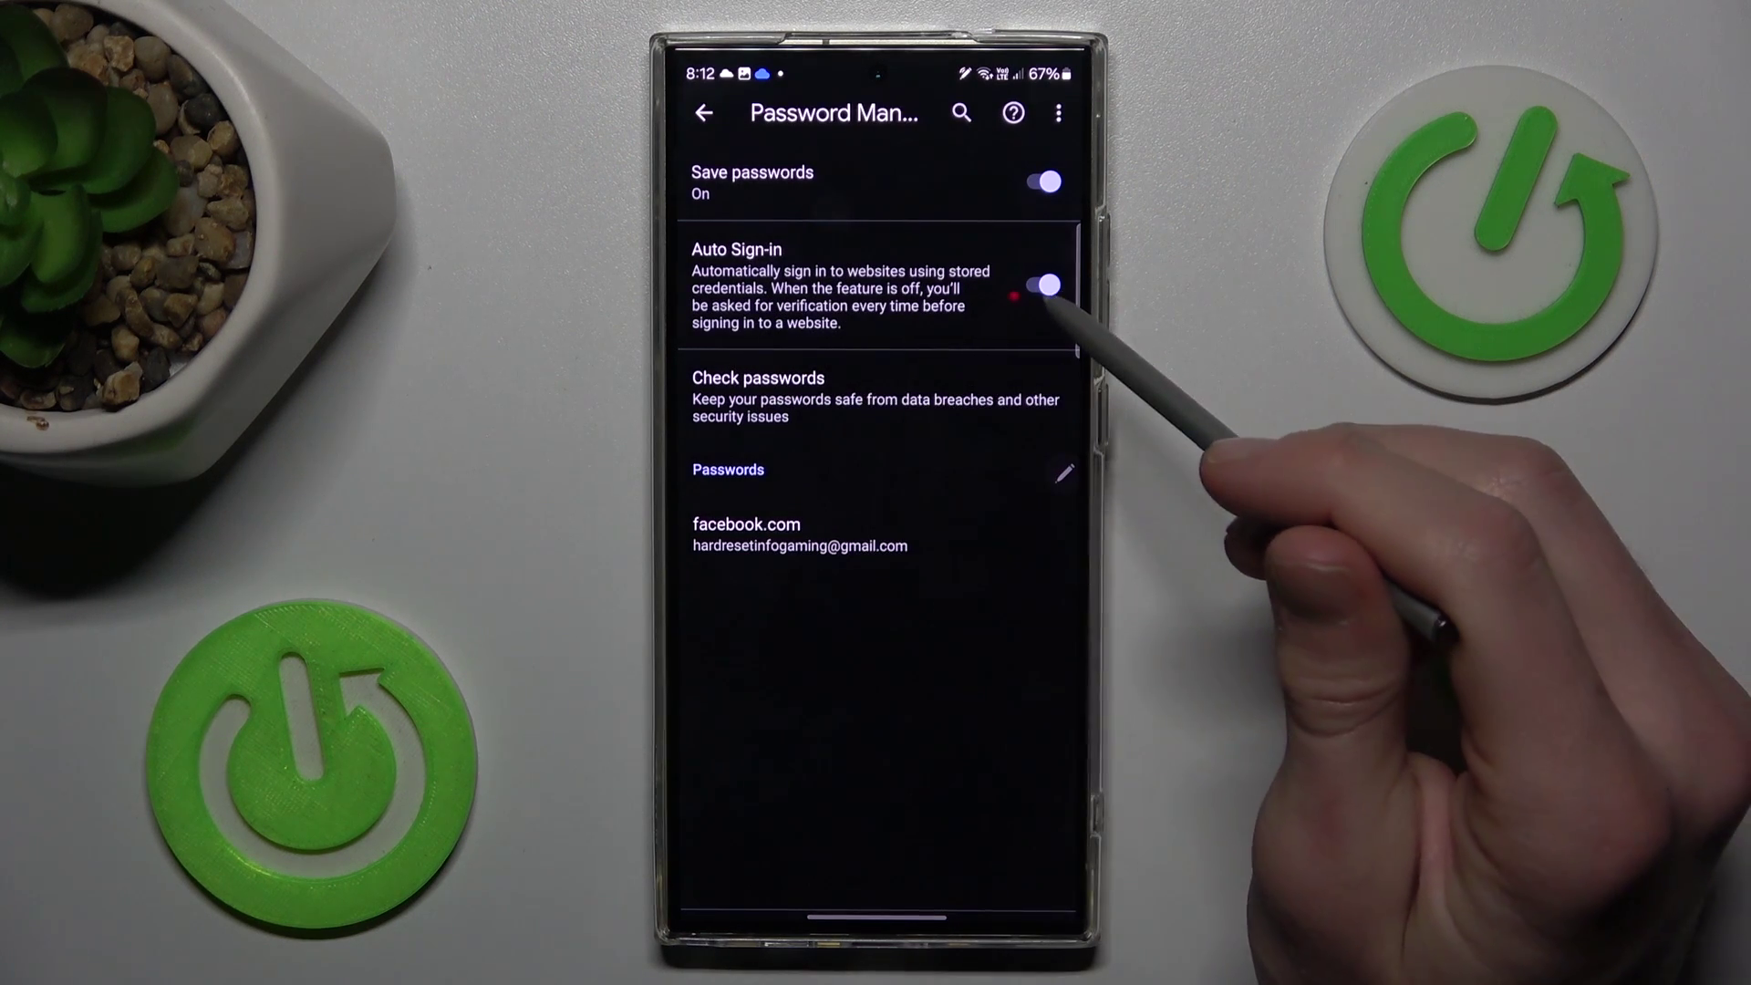
click(1043, 284)
click(1028, 285)
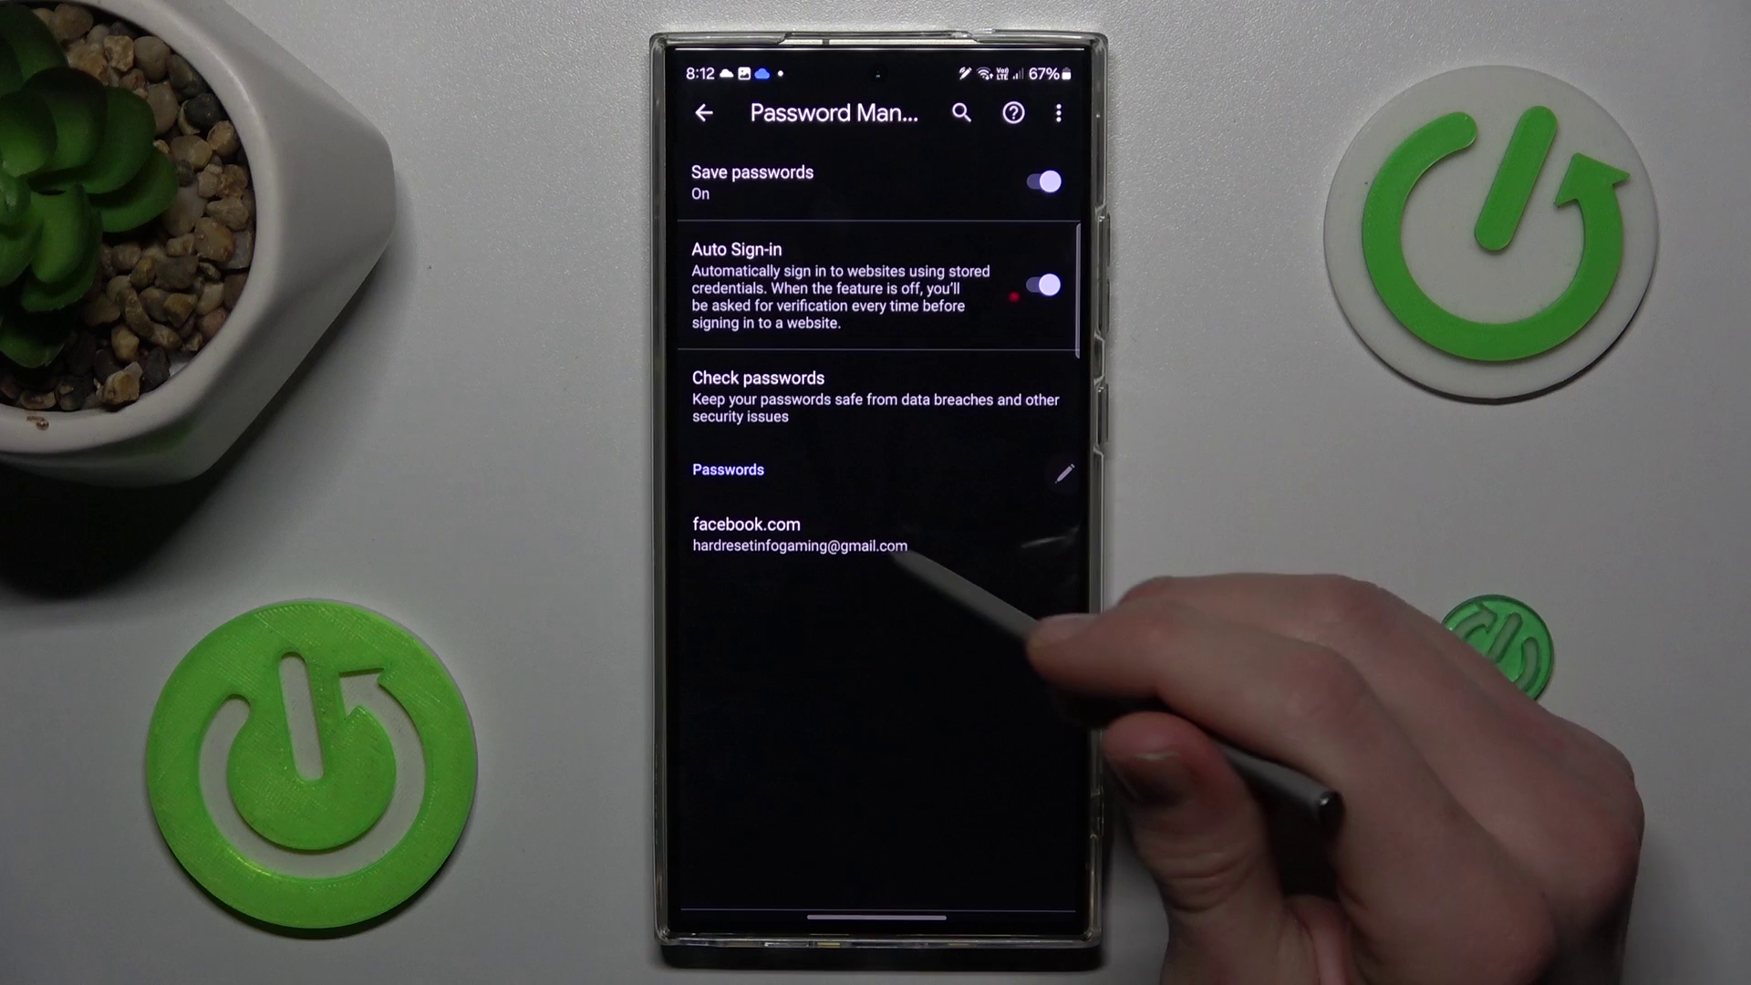
Open the saved facebook.com login, inspect its username, then delete the entry and confirm
click(794, 534)
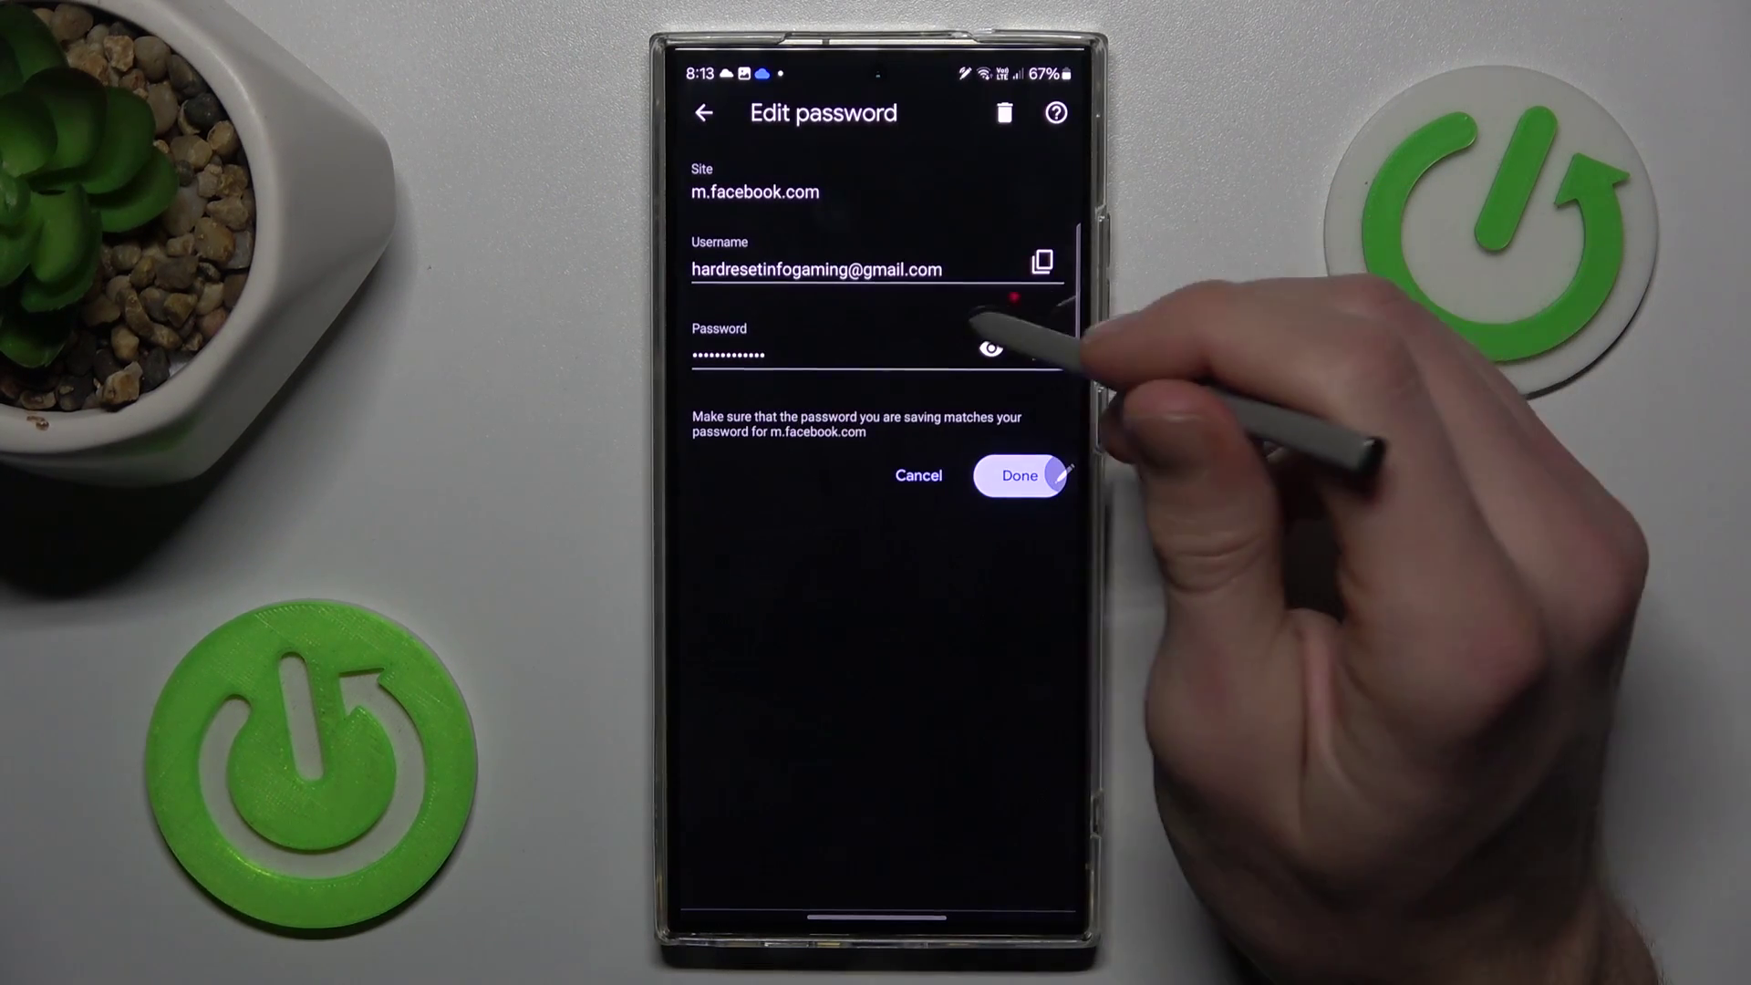
click(985, 274)
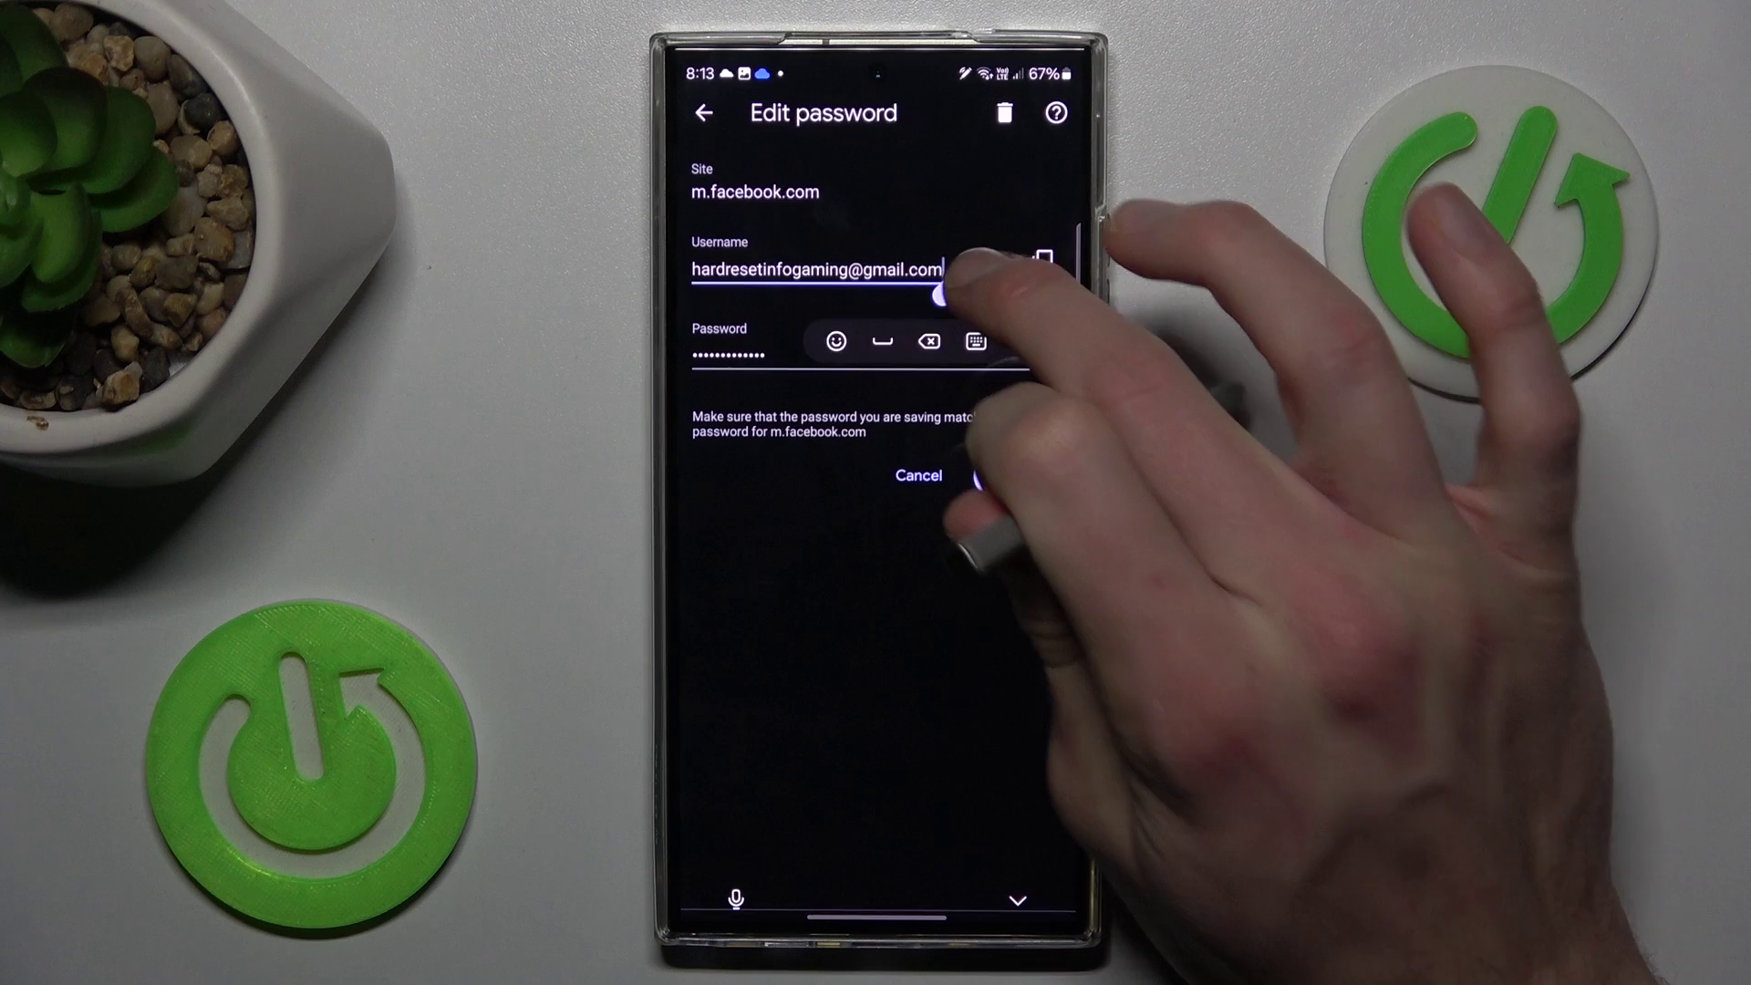
click(943, 295)
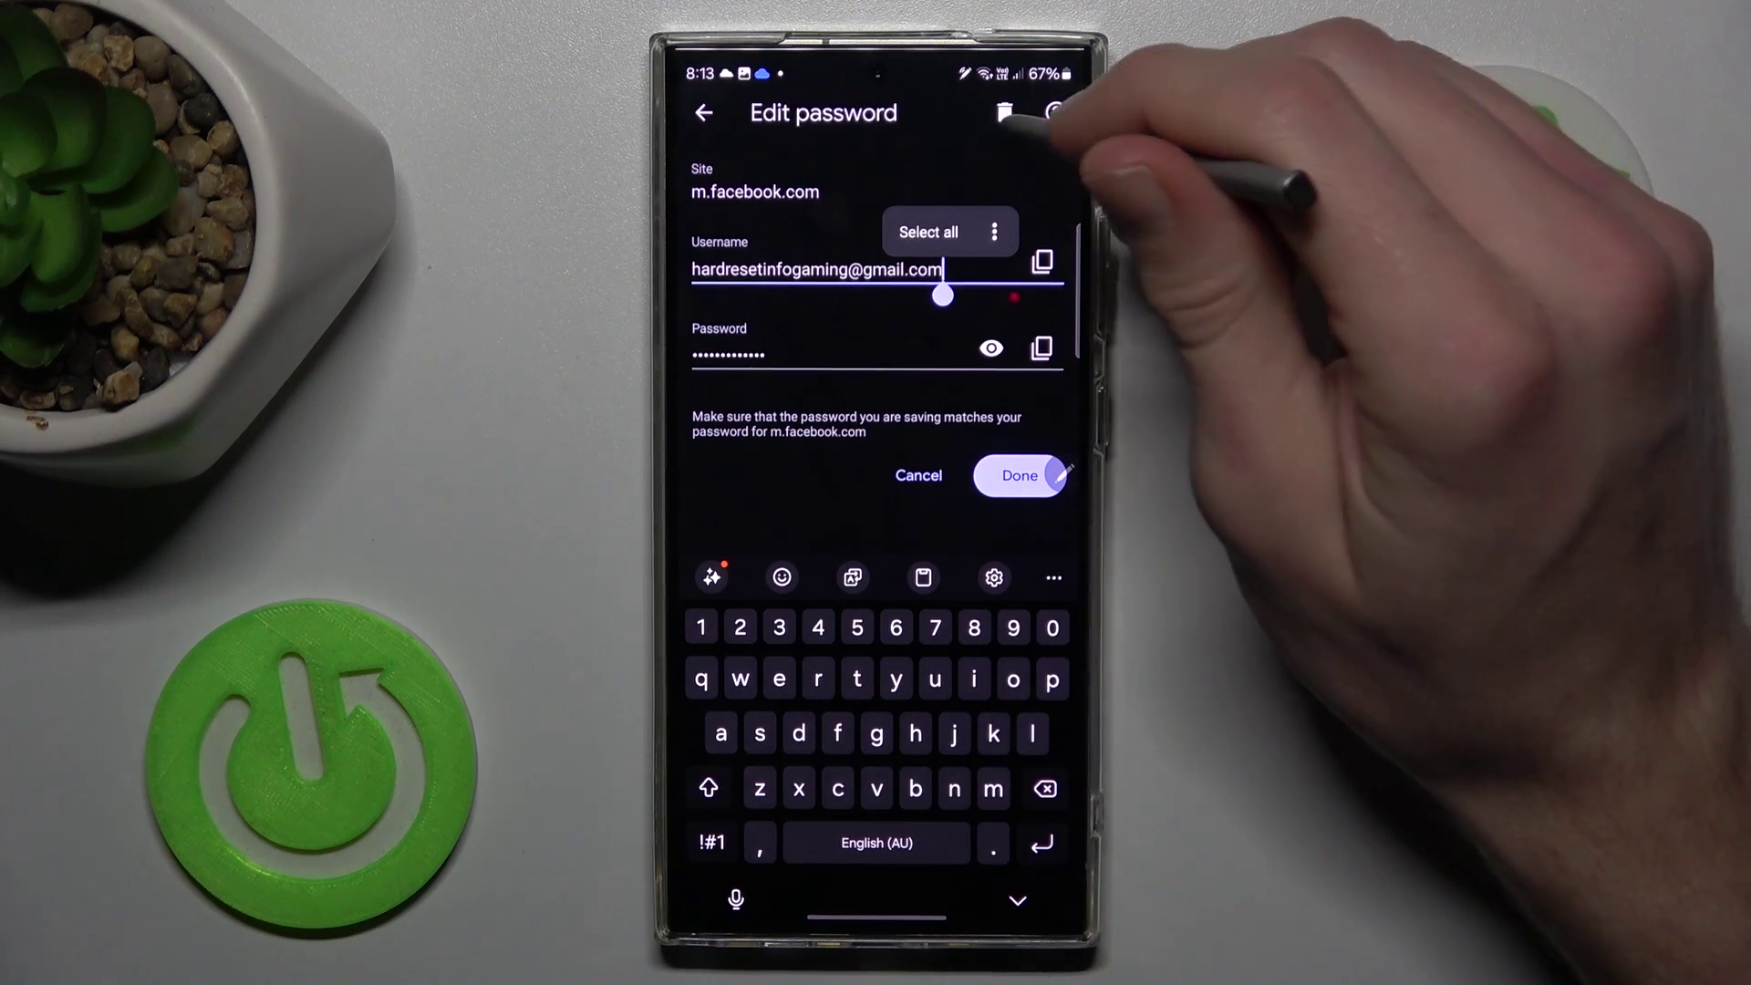
click(1004, 114)
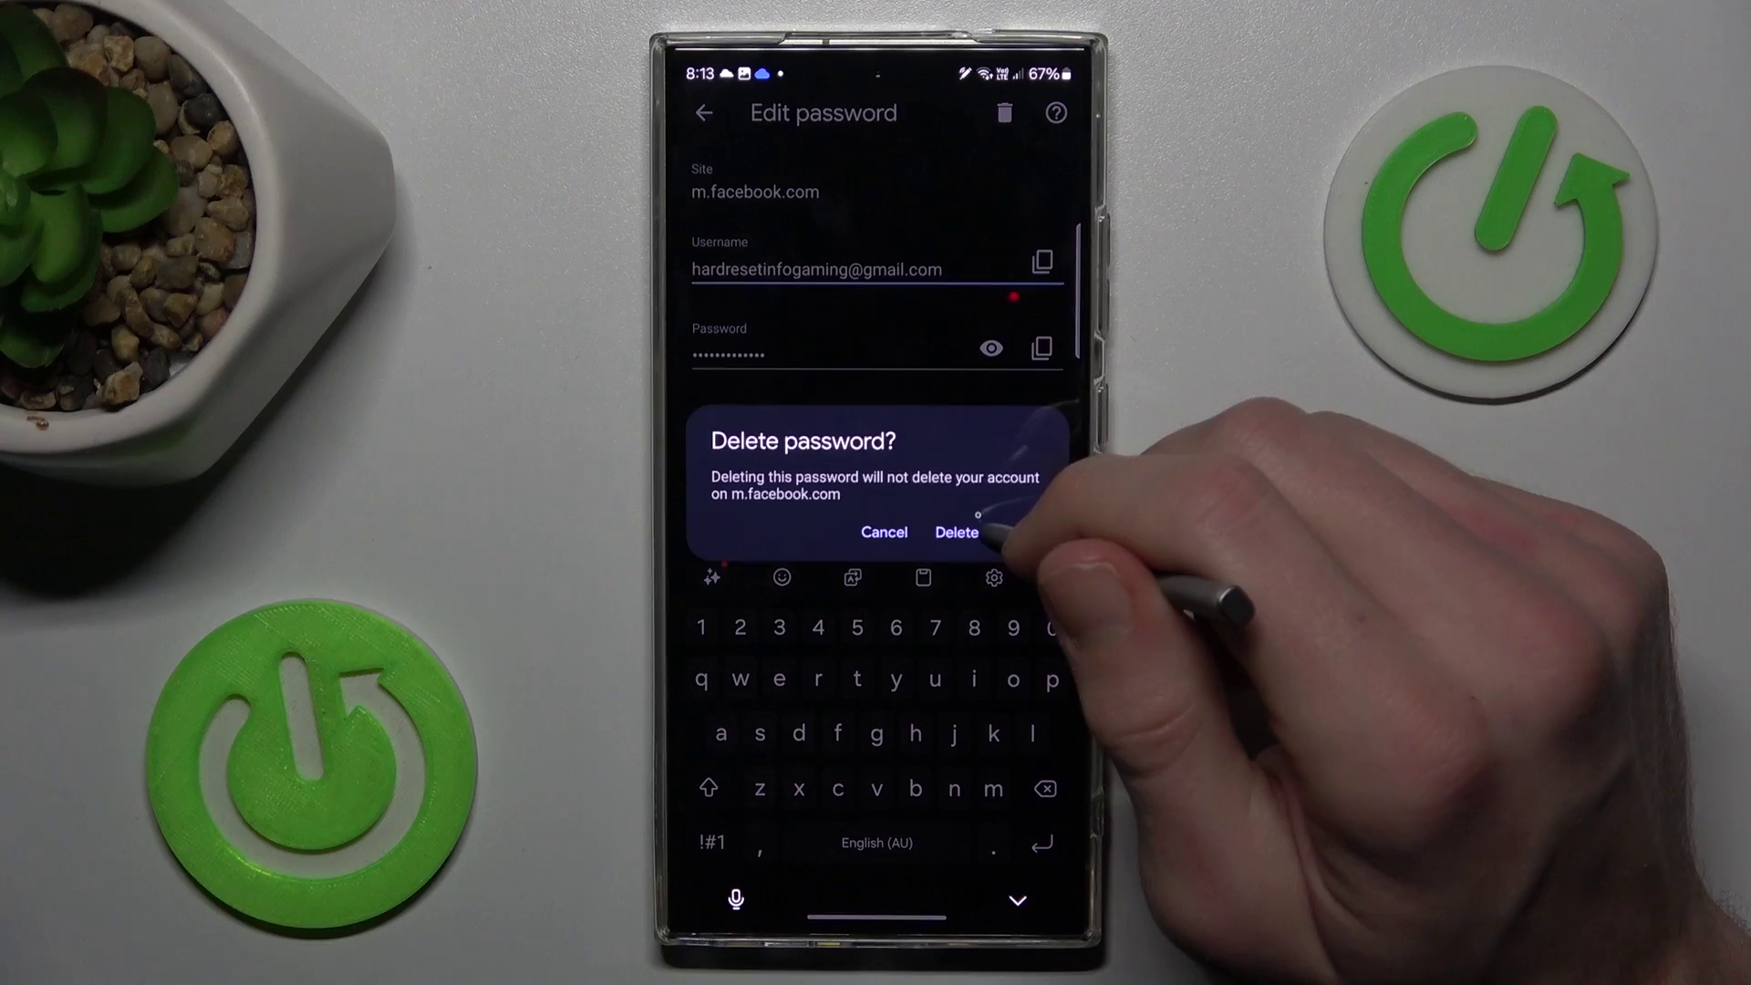
click(958, 532)
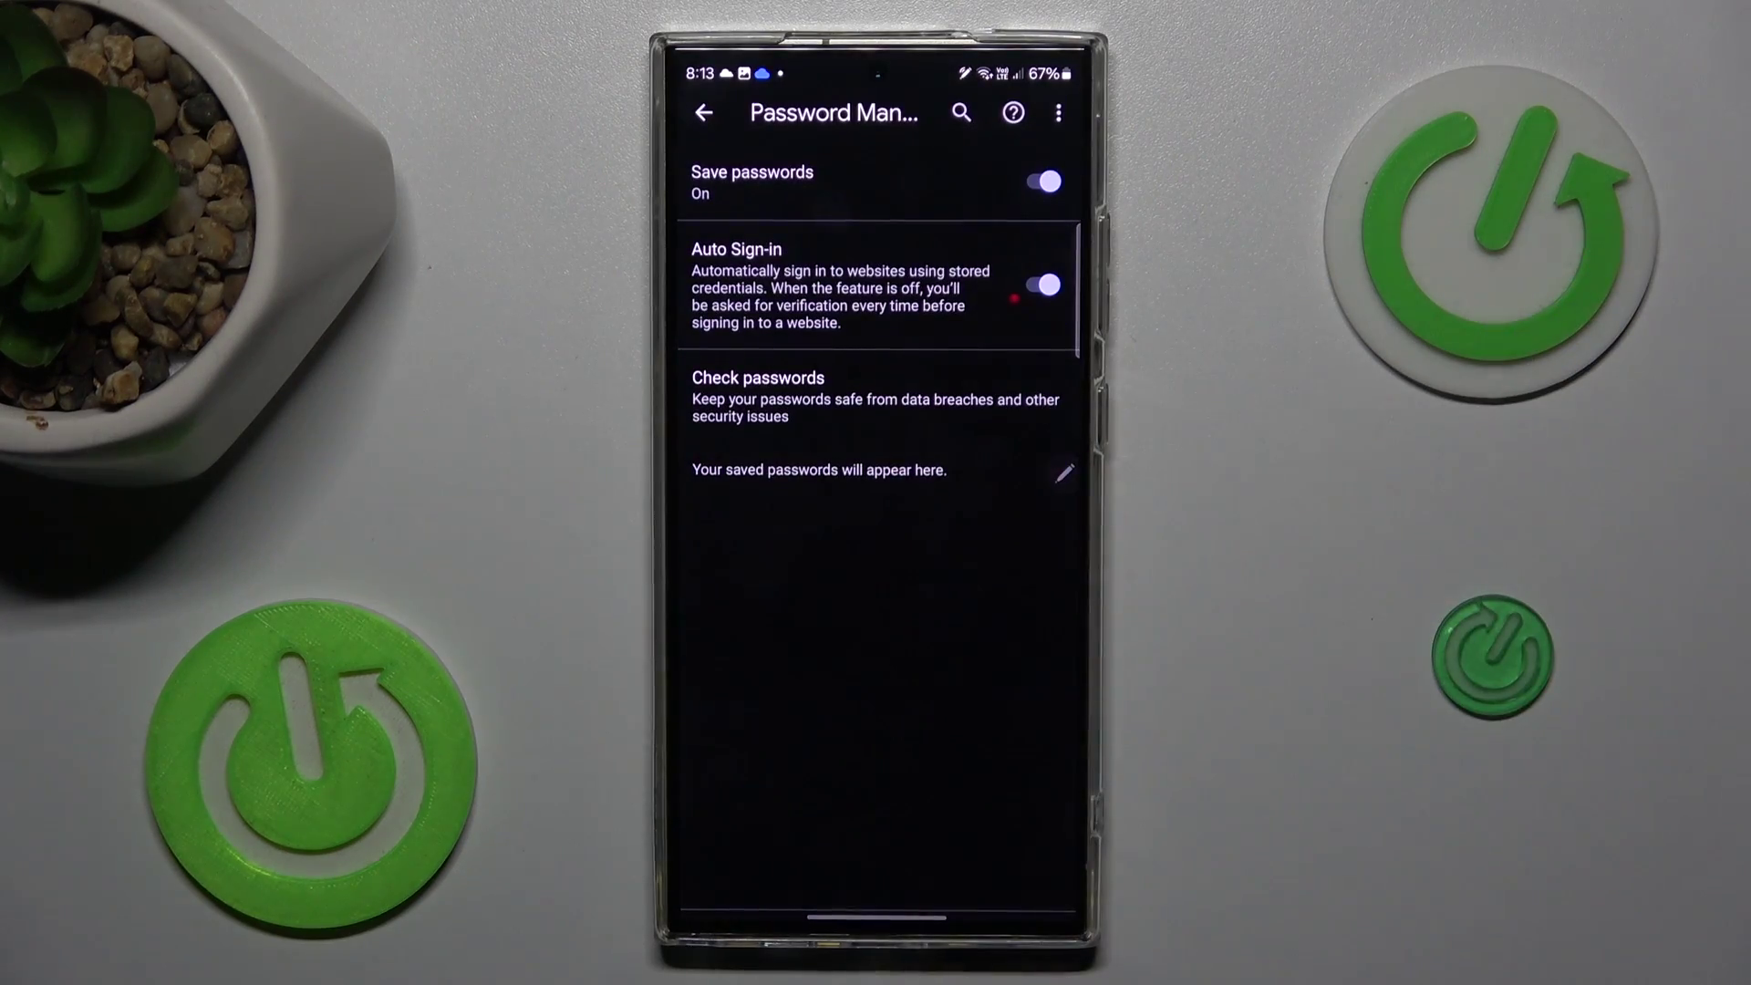